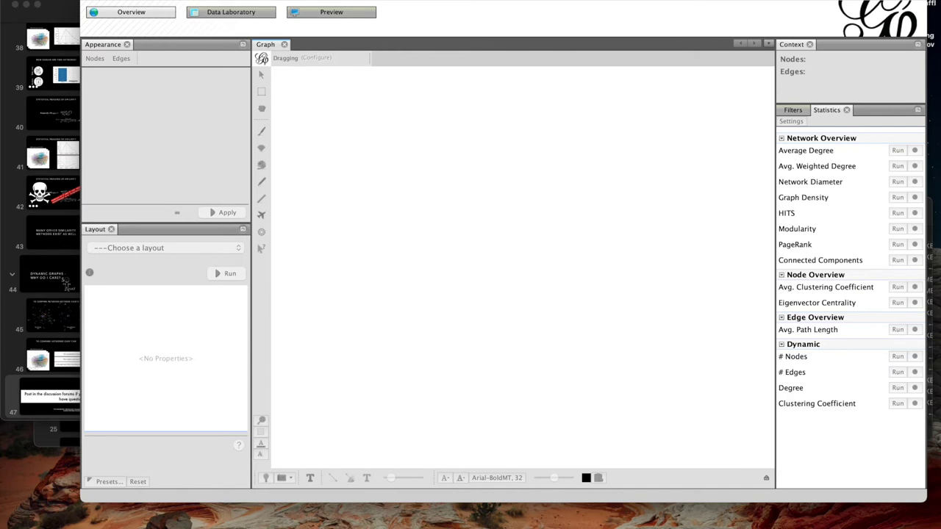
- Import ba_model_m2.graphml as an undirected graph into a new workspace
click(76, 5)
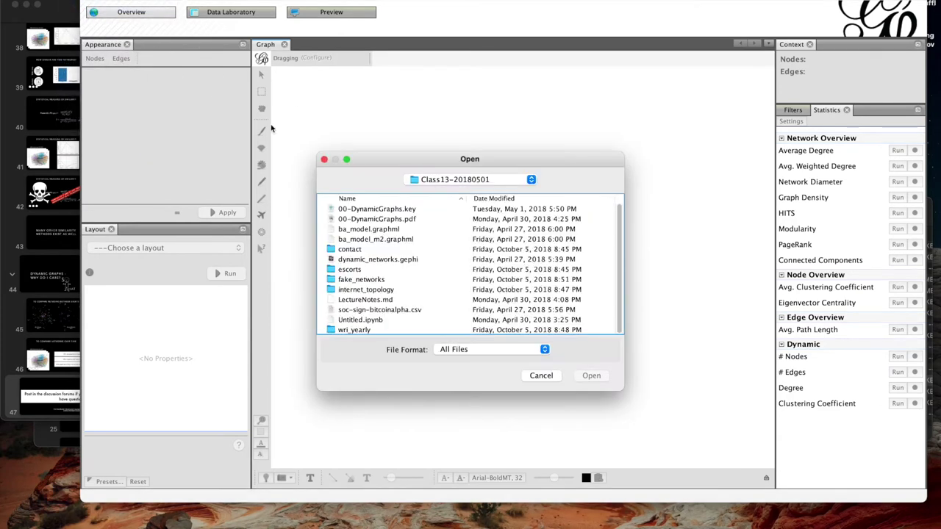
click(419, 240)
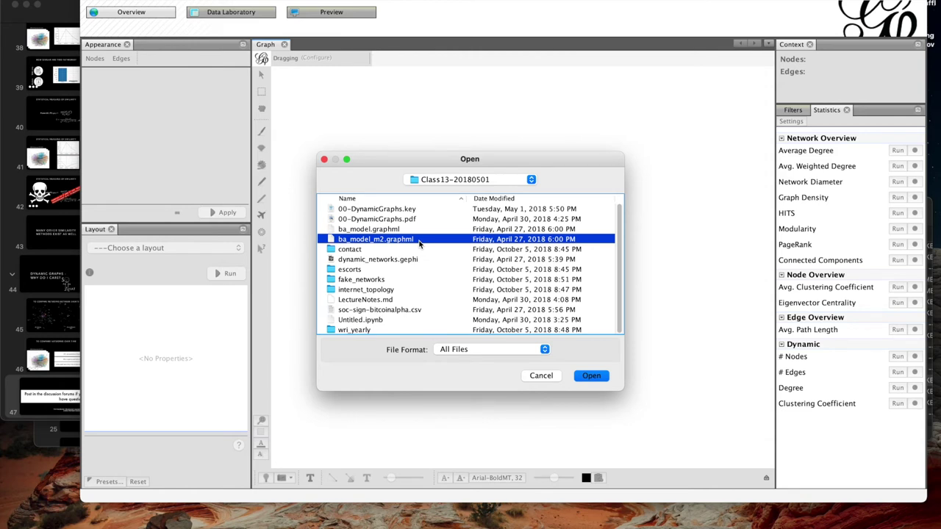
key(Return)
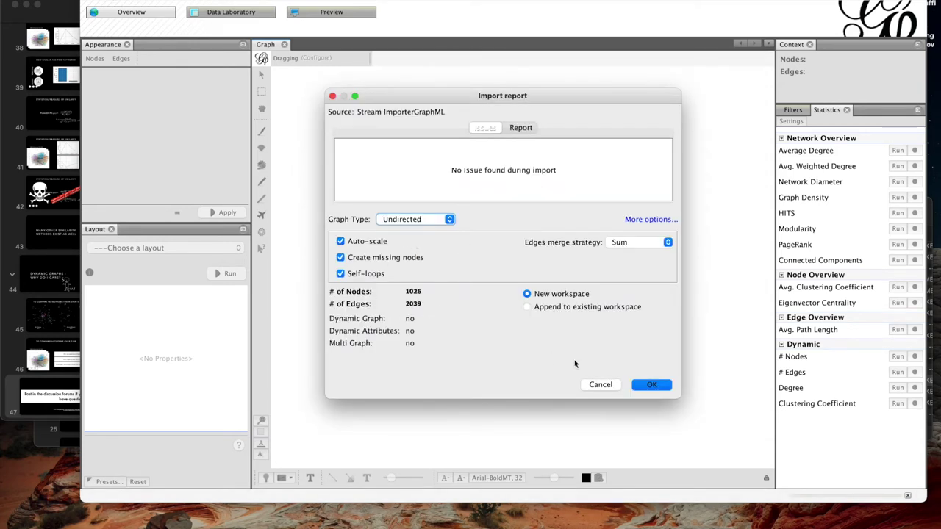
click(660, 384)
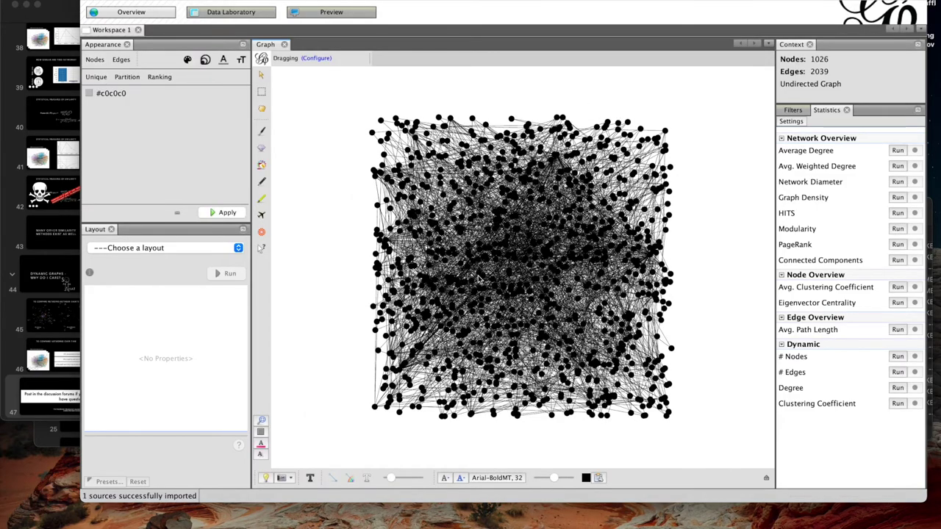
- Merge the edge table's ts column into a time interval, using ts as both start and end time and parsing numbers
click(230, 12)
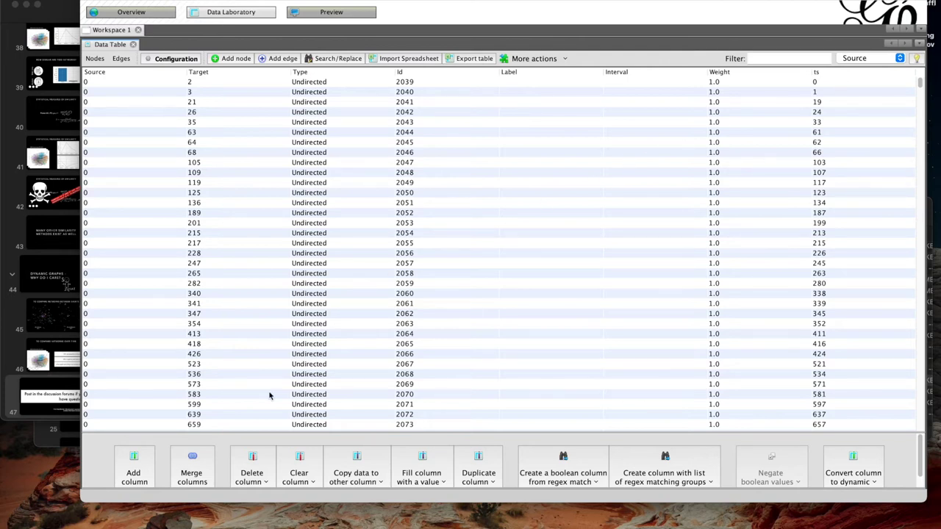
click(185, 467)
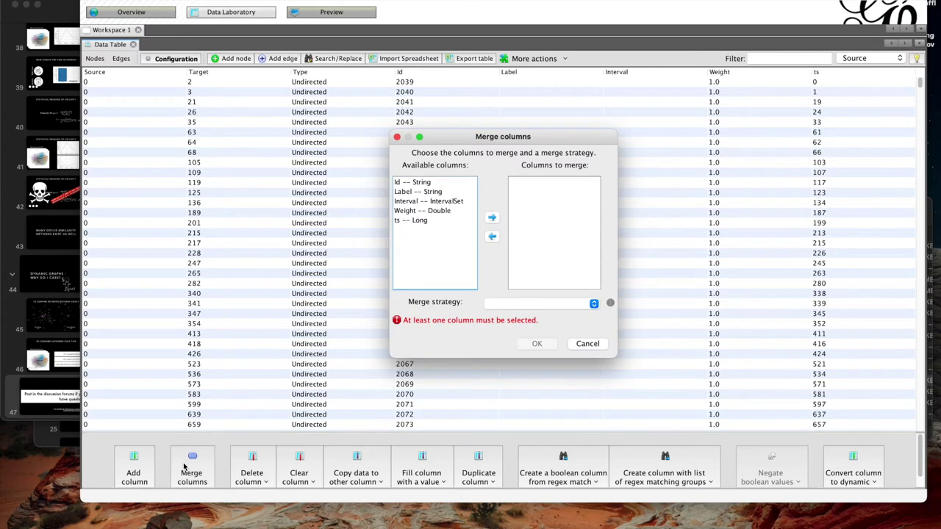
click(425, 221)
click(492, 219)
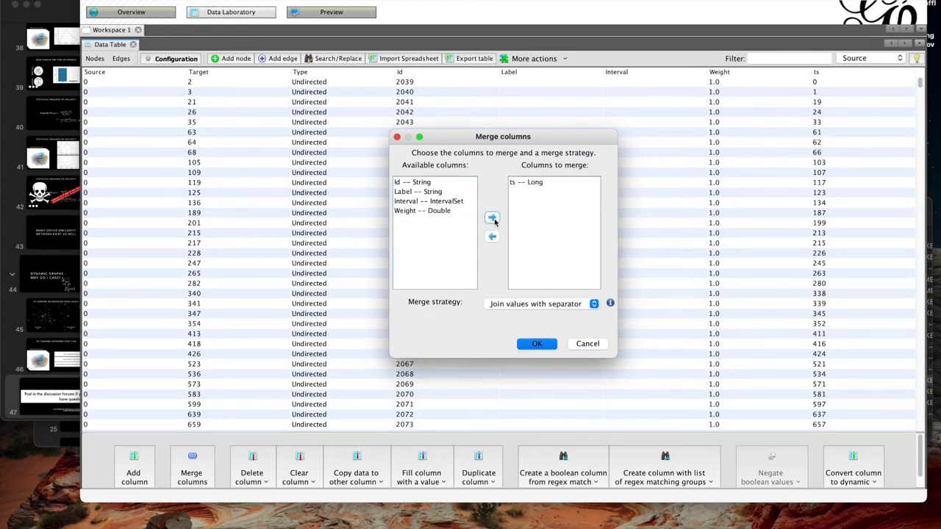
click(542, 302)
scroll(562, 341, down, 3)
scroll(565, 344, up, 3)
scroll(565, 344, up, 1)
scroll(597, 346, down, 3)
scroll(597, 347, down, 1)
scroll(595, 354, up, 1)
scroll(586, 338, up, 2)
click(584, 327)
click(547, 343)
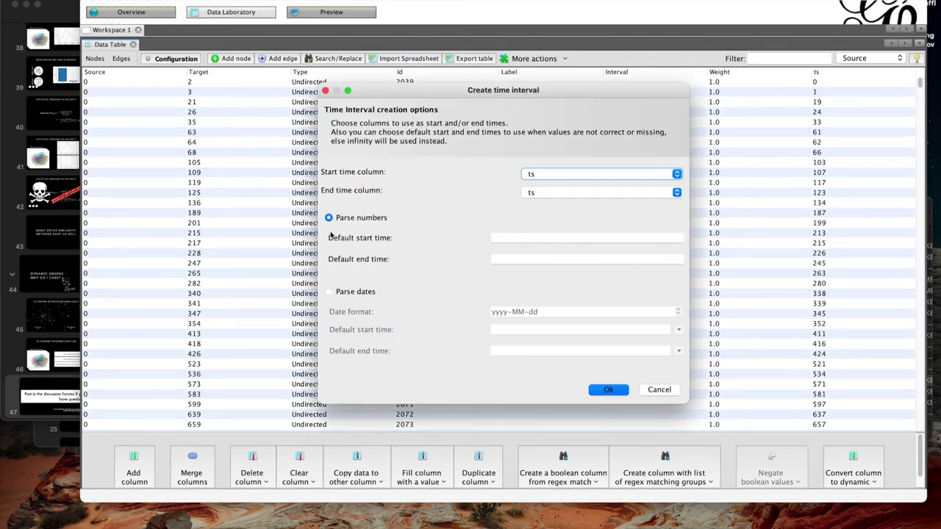
click(607, 391)
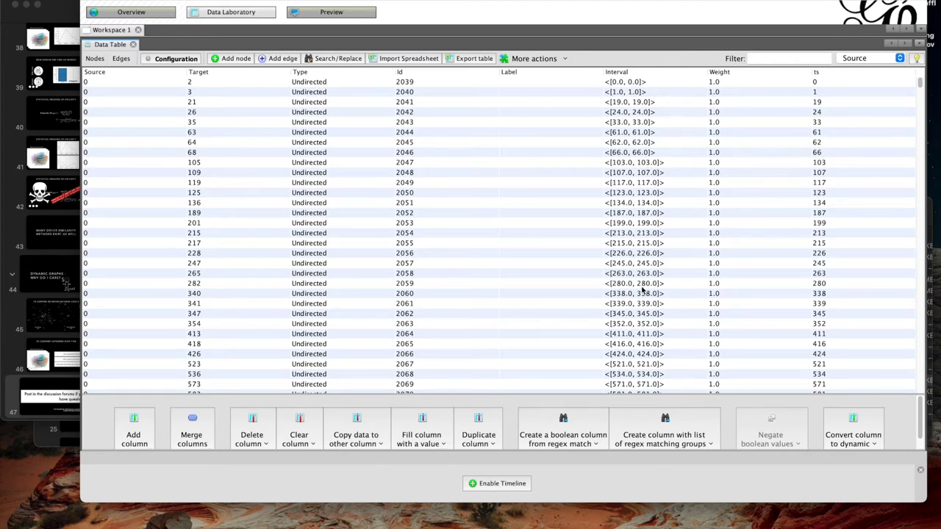
- Enable the timeline, narrow its window to about the first 15 time units, and play it over the graph overview
click(520, 483)
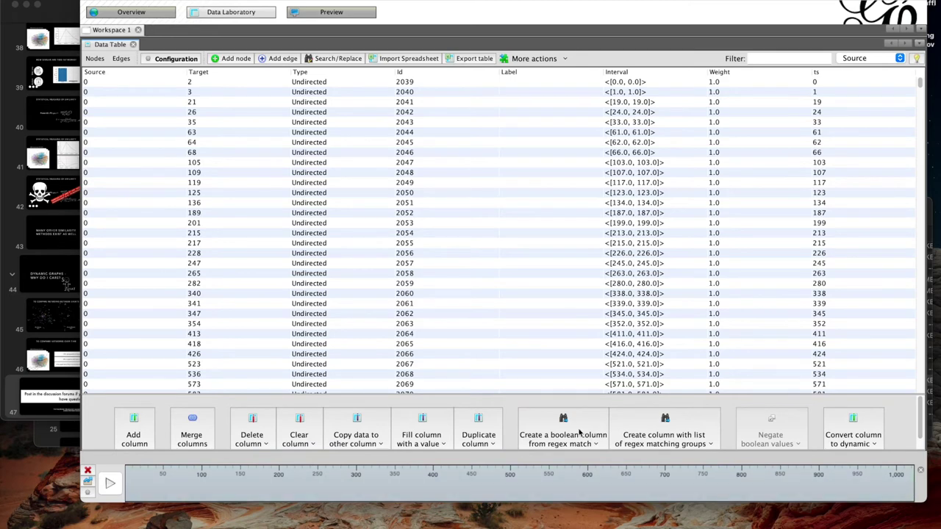
click(150, 14)
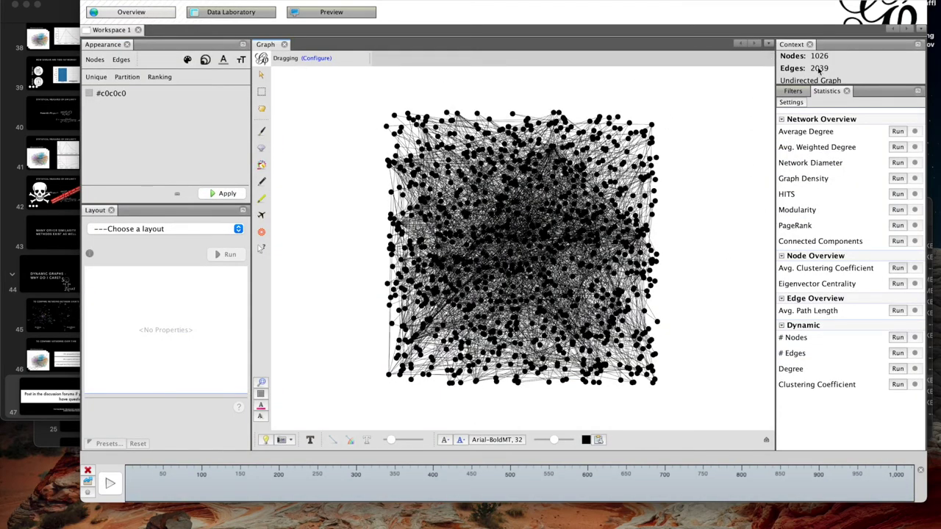
drag(914, 477, 131, 479)
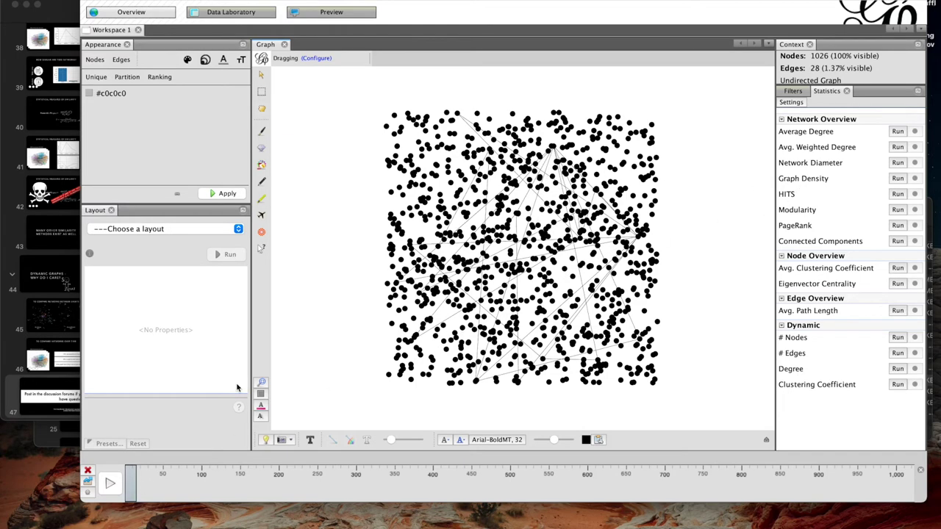
click(109, 482)
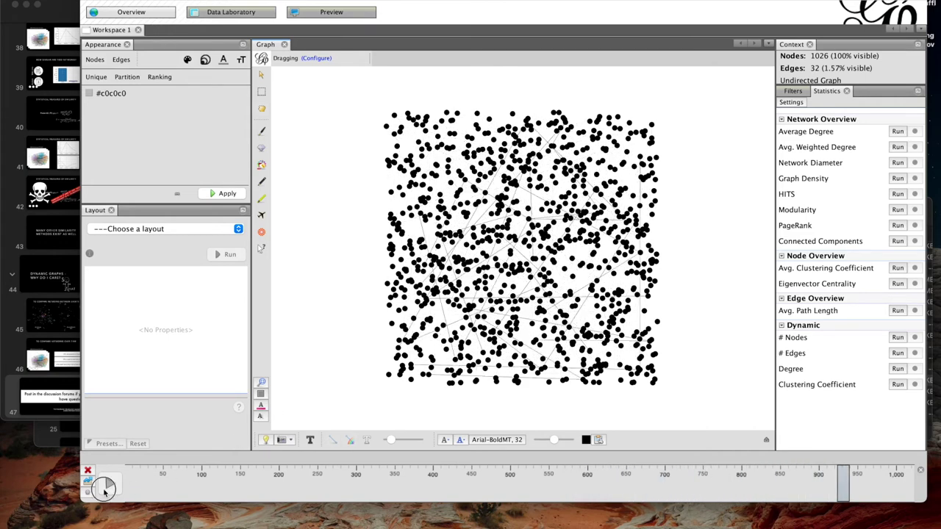
click(105, 487)
- Widen the timeline window to about 180 time units and move it to the start of the timeline
drag(845, 486, 718, 488)
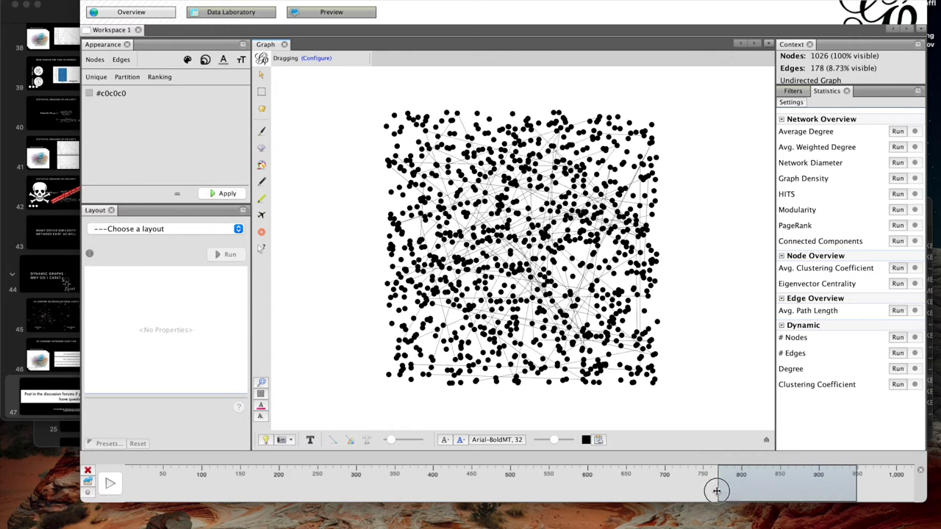
drag(779, 486, 197, 499)
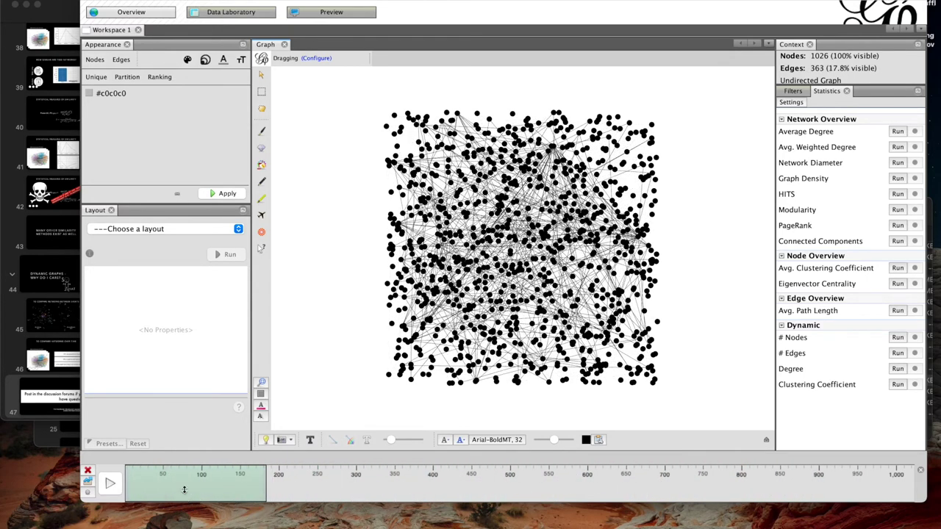
- Run the Fruchterman Reingold layout with its speed set to 0.5
click(191, 234)
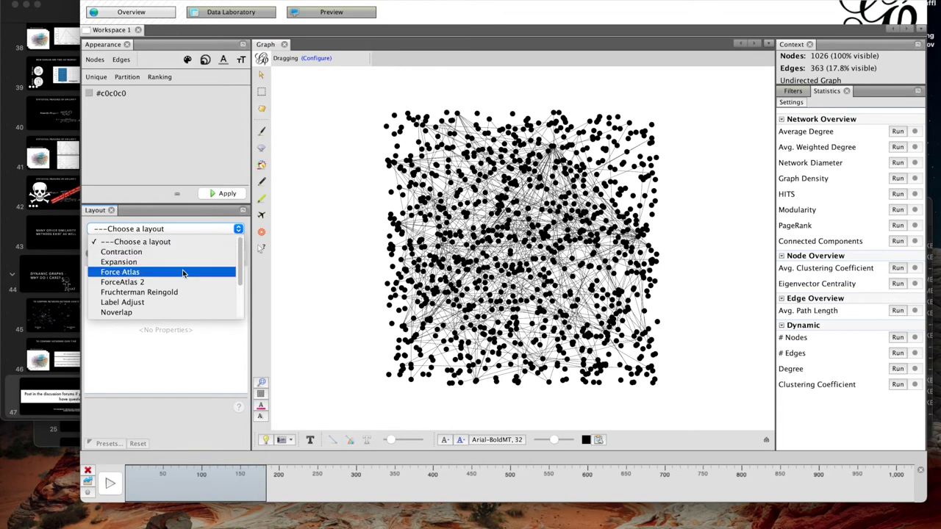
click(184, 271)
click(200, 231)
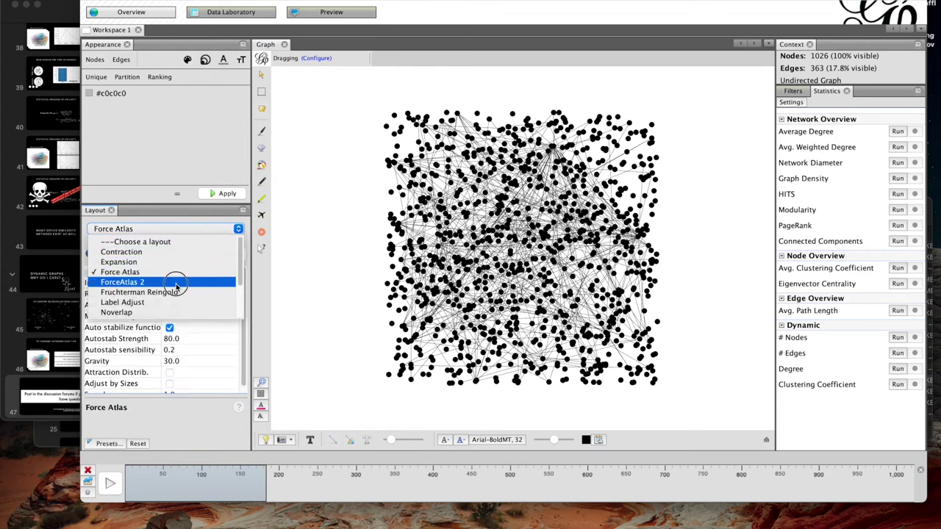
click(180, 289)
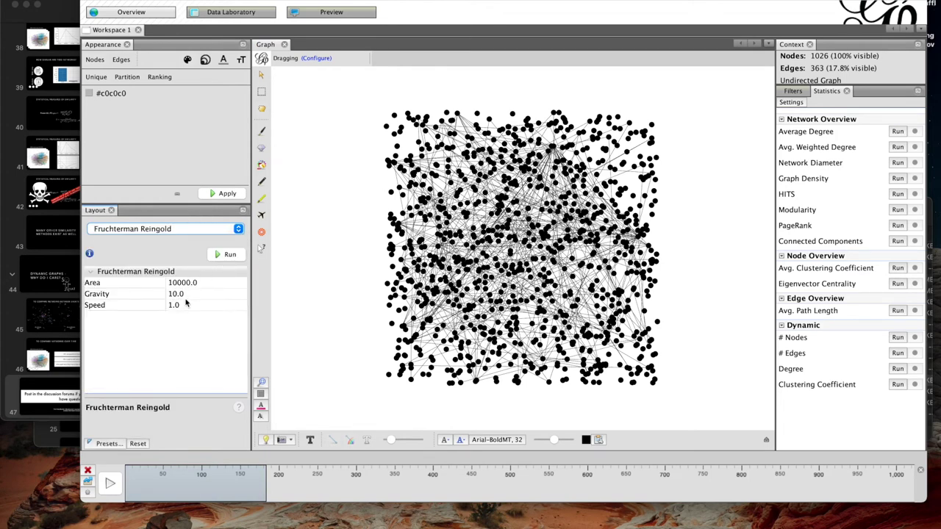
click(161, 306)
click(187, 305)
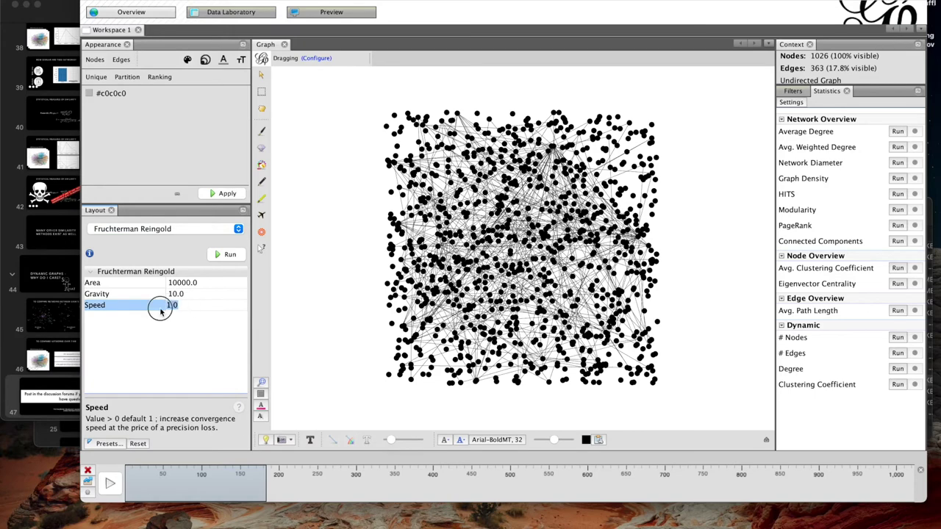
text(0.5)
click(233, 255)
- Play the timeline to its end with the layout running, and extend the time window over the full range
click(109, 483)
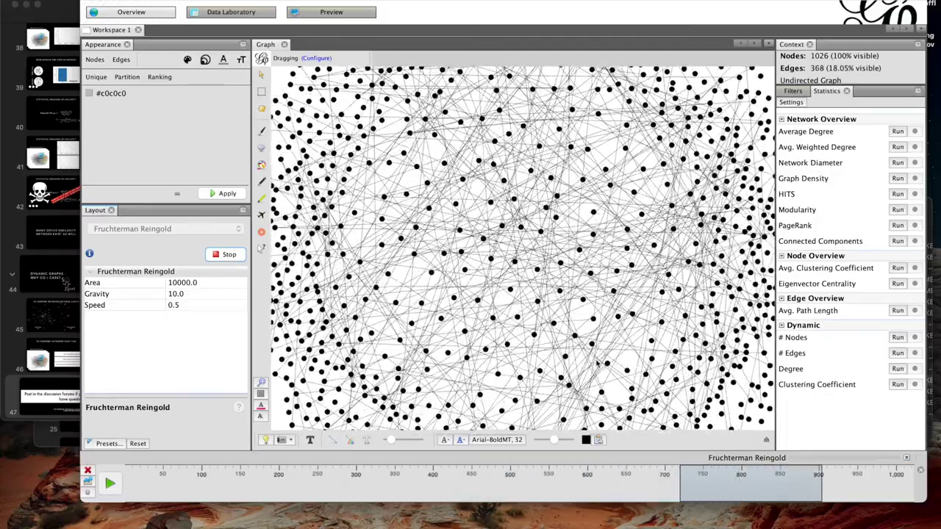
click(108, 482)
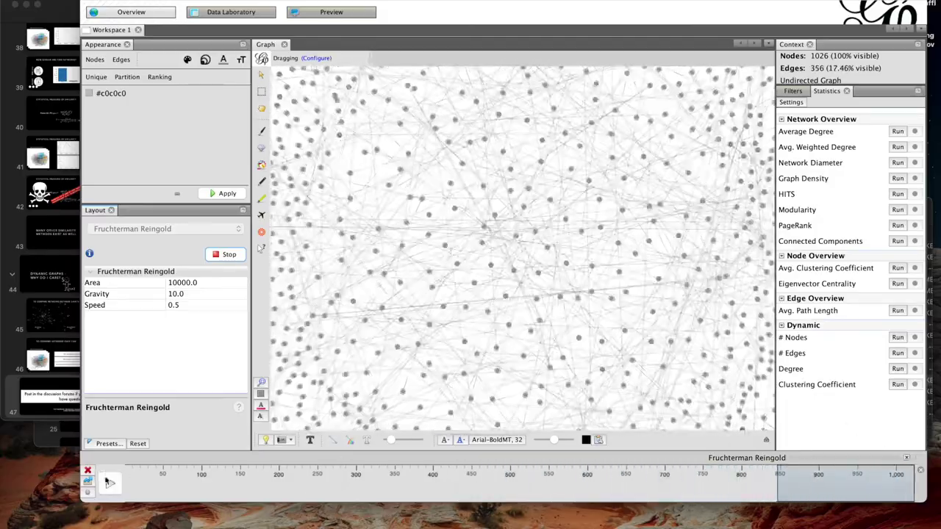
drag(778, 478, 127, 479)
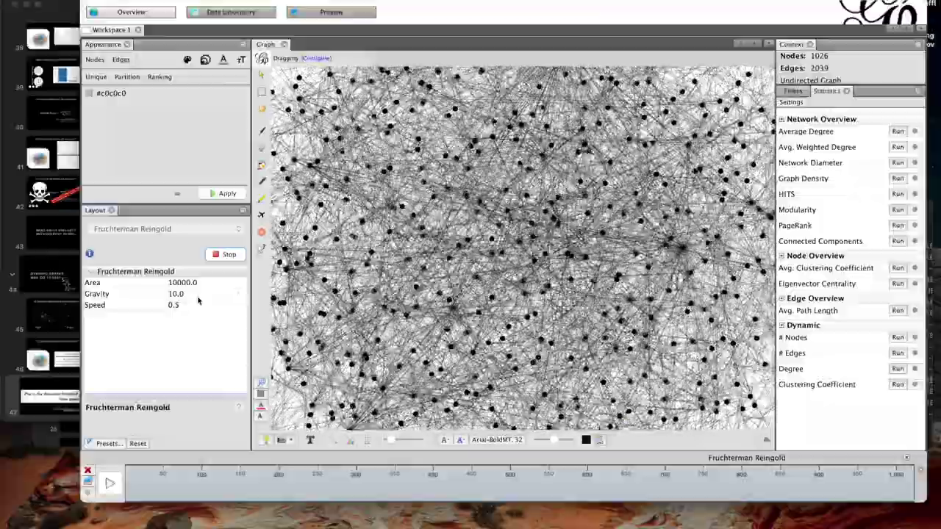
- Set the running Fruchterman Reingold layout's speed to 2
click(195, 302)
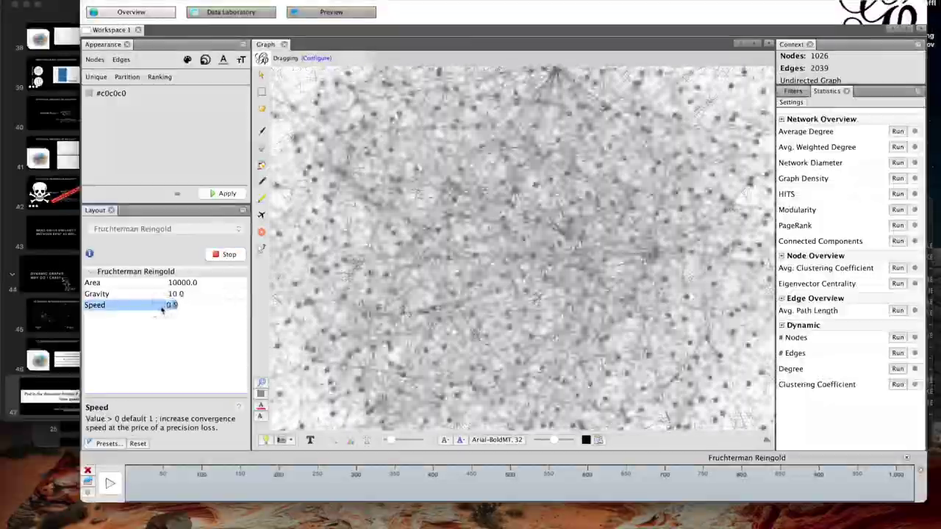
text(10)
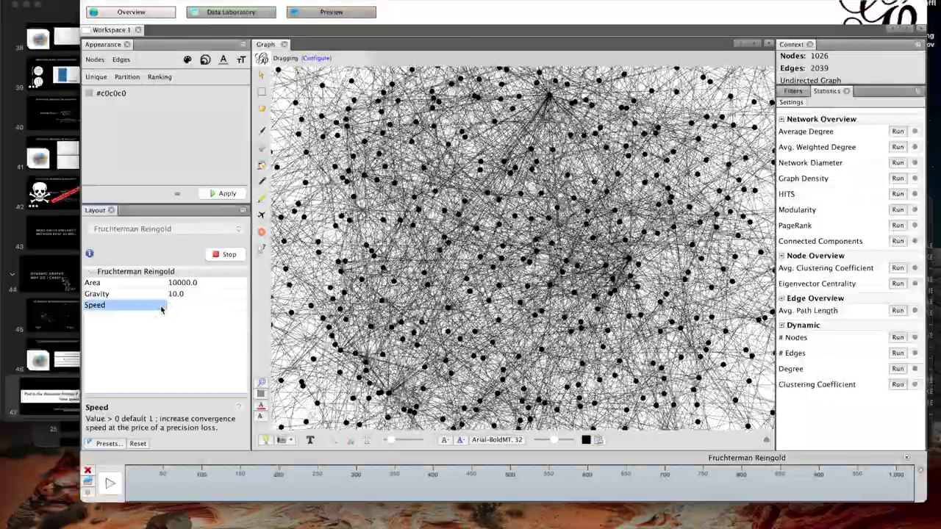
text(2)
key(Return)
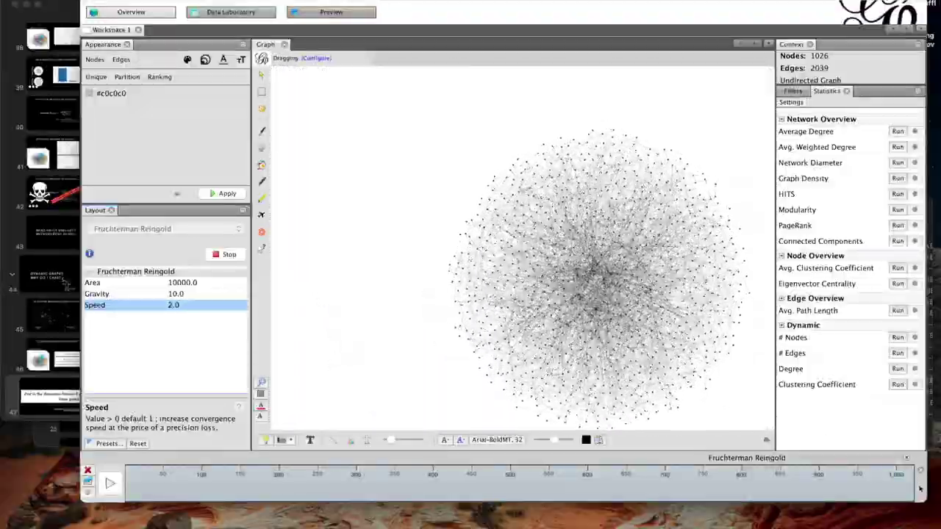
- Narrow the time window to about the first 15 units, play it partway along the timeline, and move it back toward the start
drag(918, 488, 133, 477)
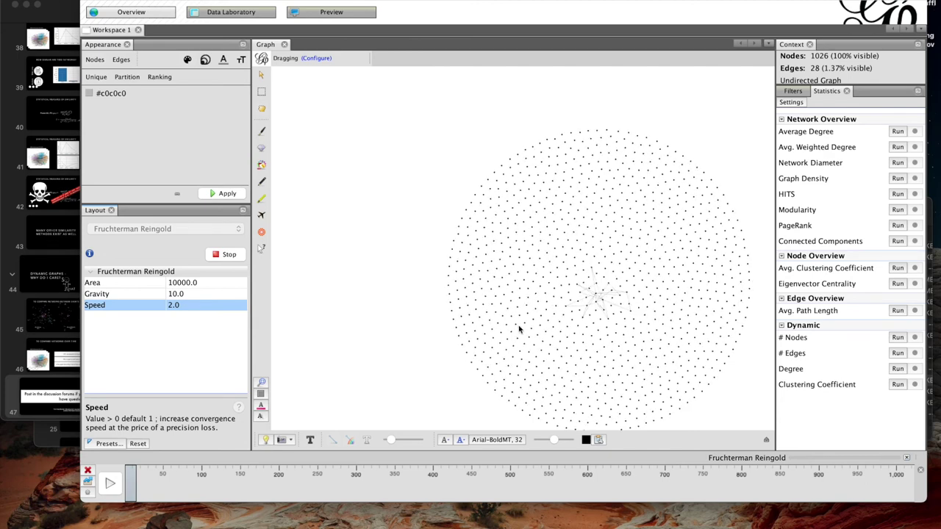
click(109, 482)
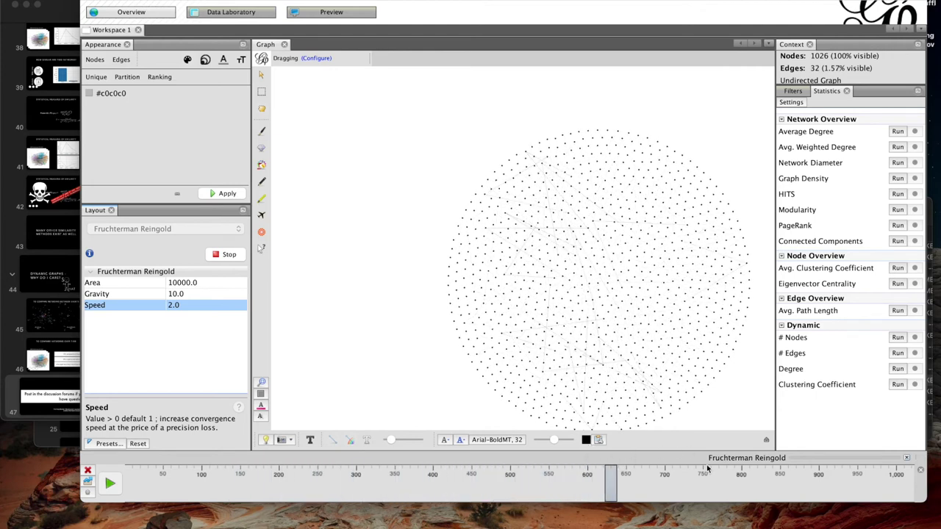
click(110, 483)
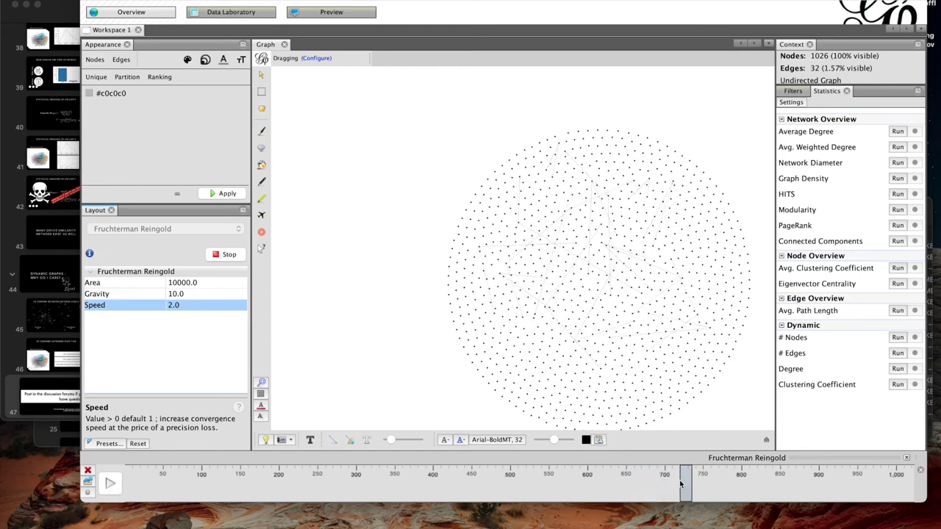
drag(680, 480, 149, 482)
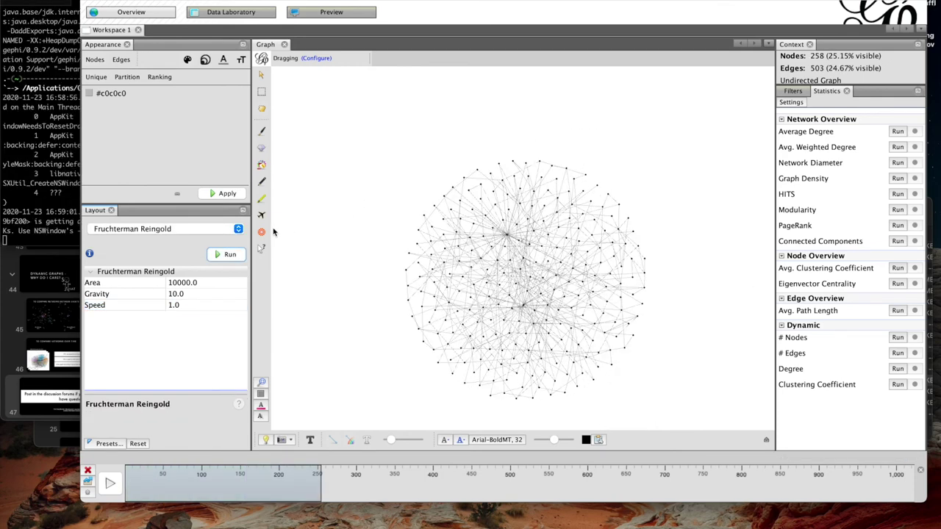
- Run the ForceAtlas 2 layout and play the timeline toward its end while the layout is active
click(238, 228)
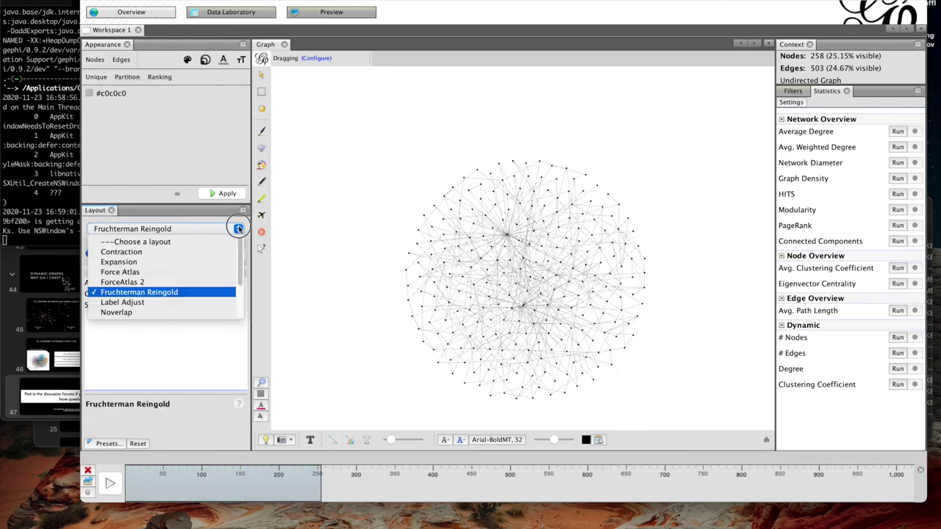
click(204, 282)
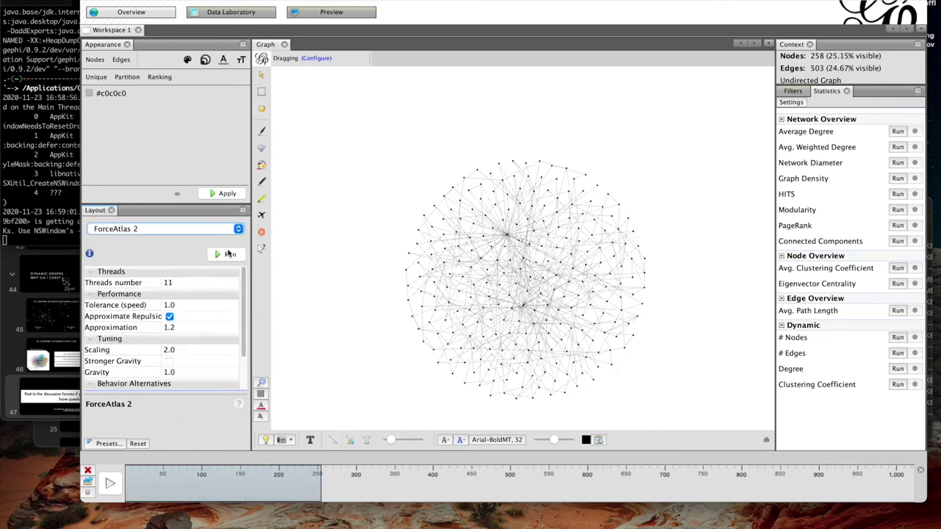
click(226, 254)
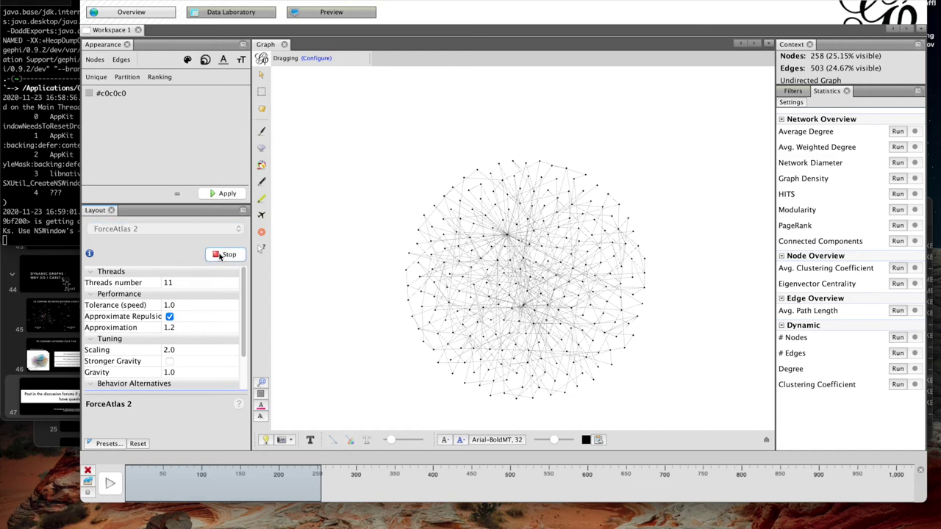
click(107, 483)
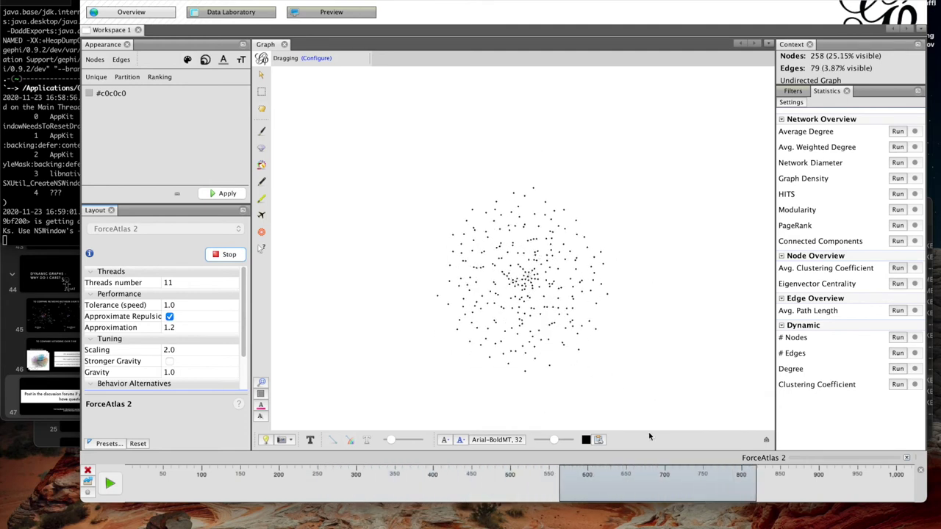
click(616, 479)
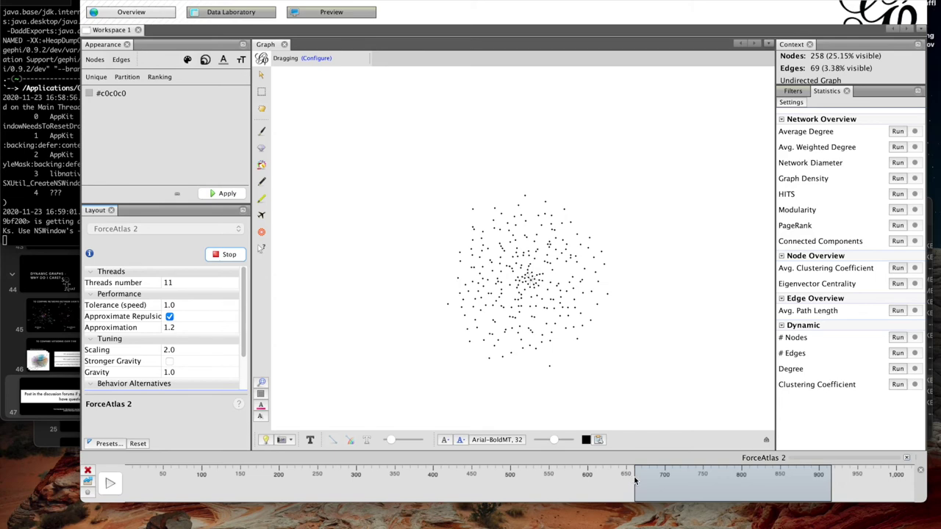
- Reposition and widen the time window to span about 105 to 700, and play the timeline to its end
drag(636, 480, 372, 483)
drag(485, 483, 409, 482)
drag(369, 482, 322, 480)
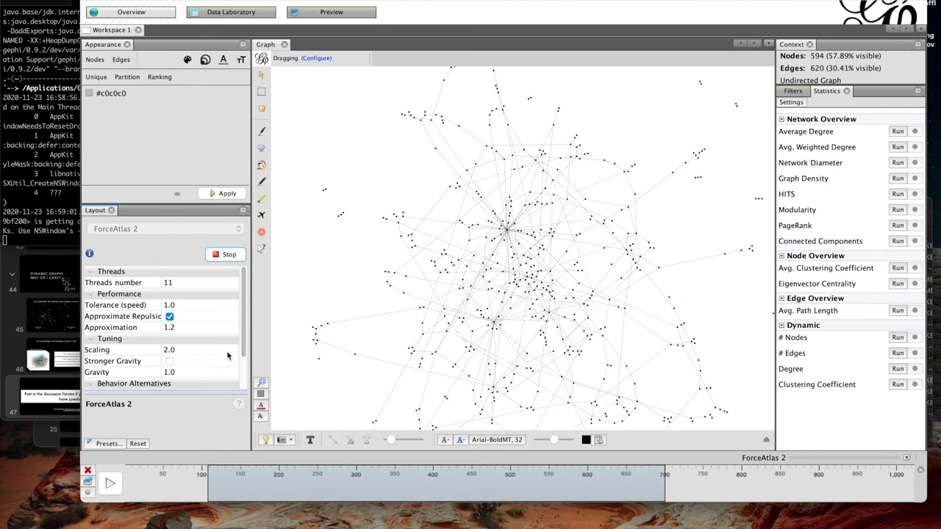
click(112, 484)
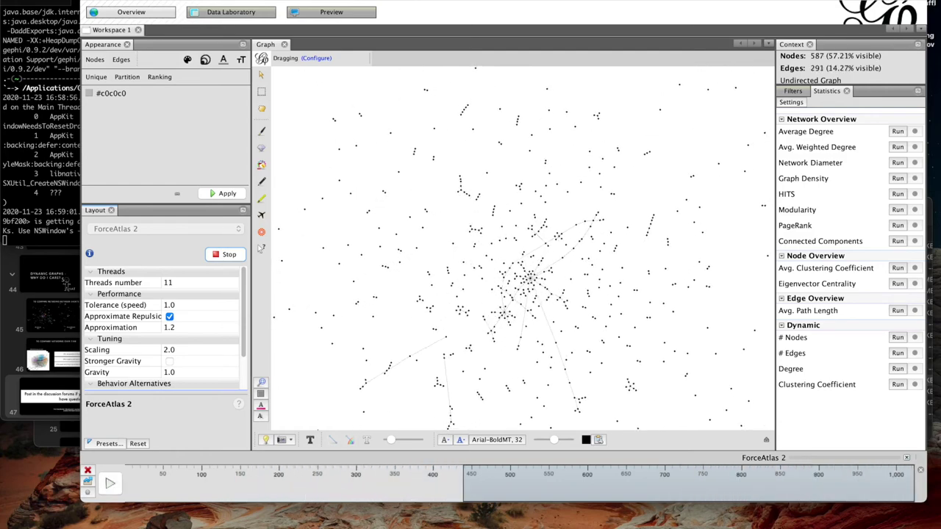
click(73, 0)
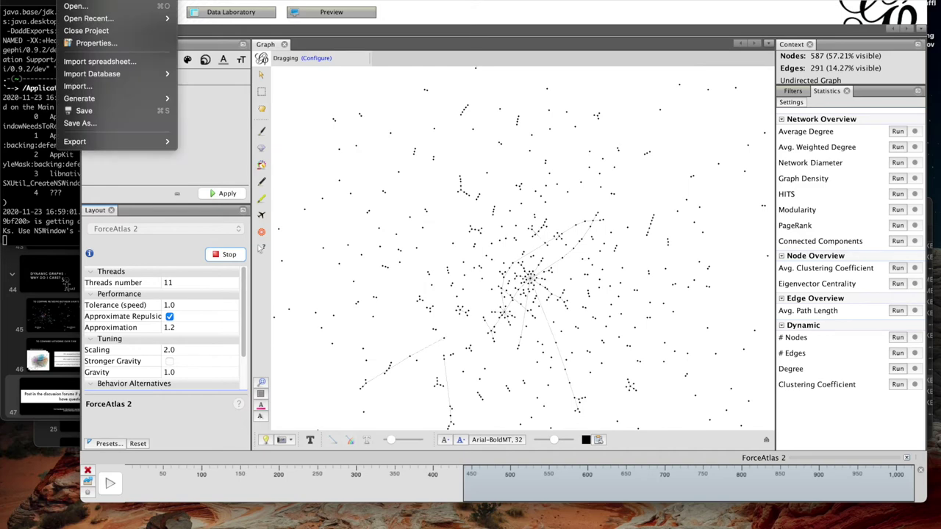
click(136, 9)
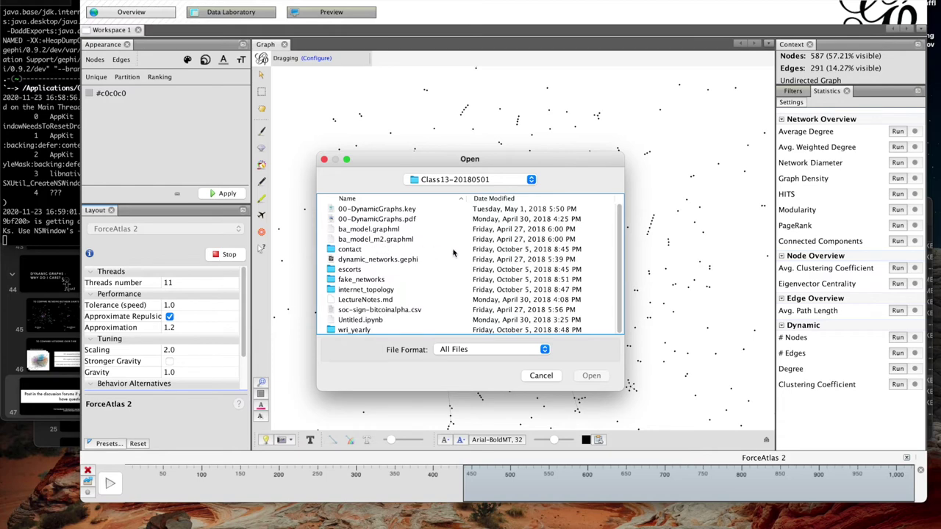
click(541, 376)
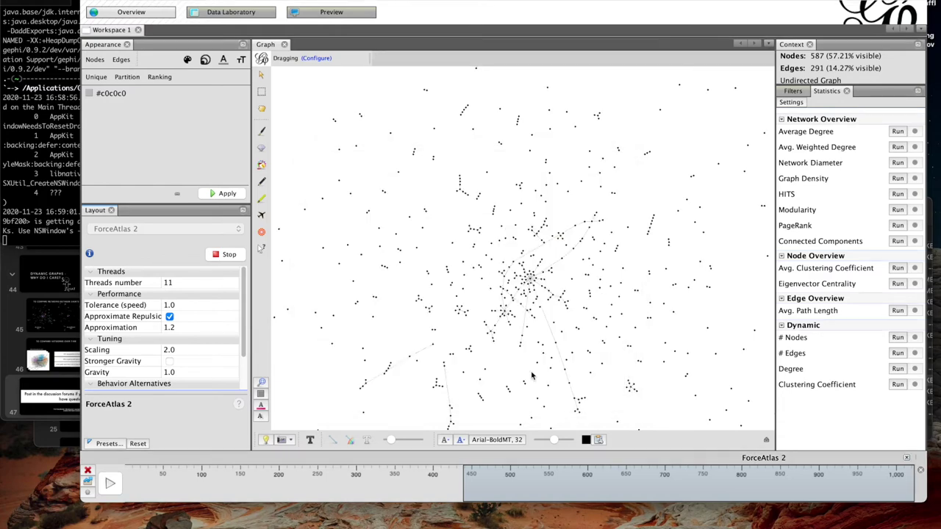